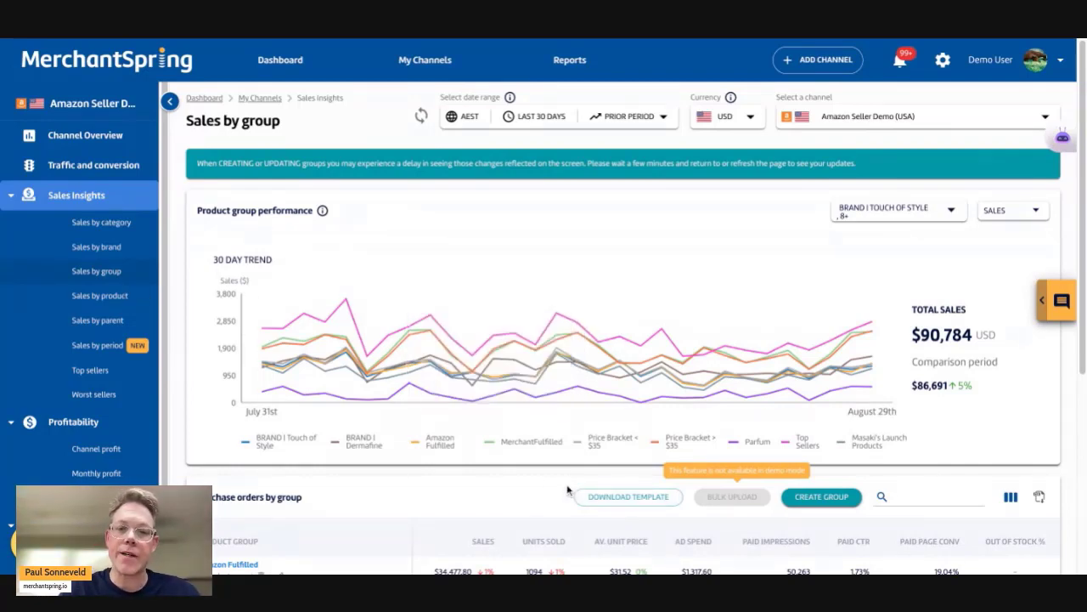
Examine the product group performance trend and the purchase orders by group for the Amazon Seller Demo (USA) channel
scroll(526, 467, "down", 1)
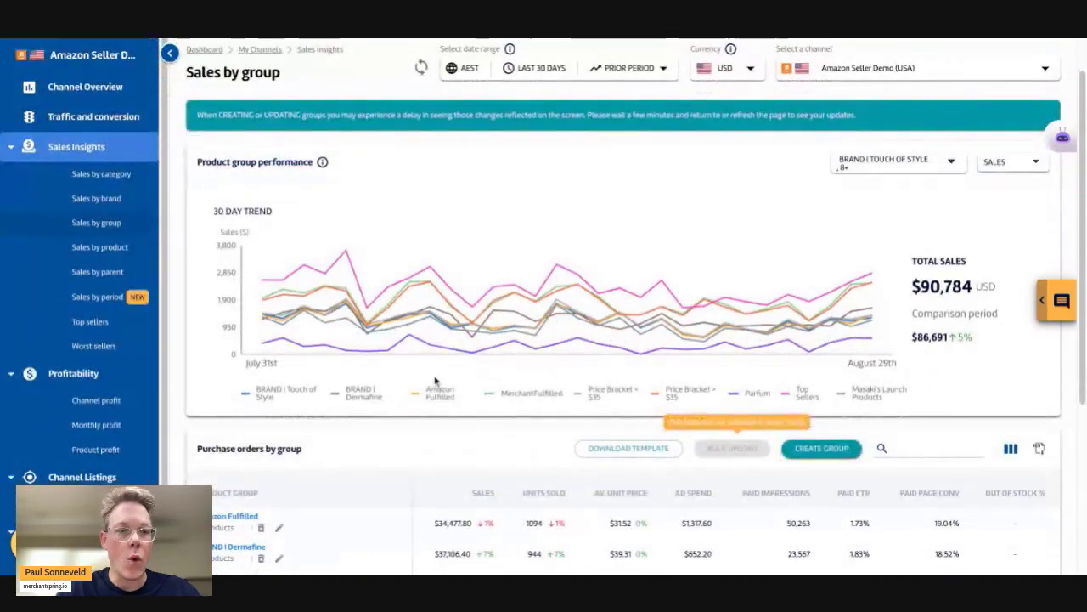
scroll(464, 209, "up", 1)
scroll(561, 416, "up", 1)
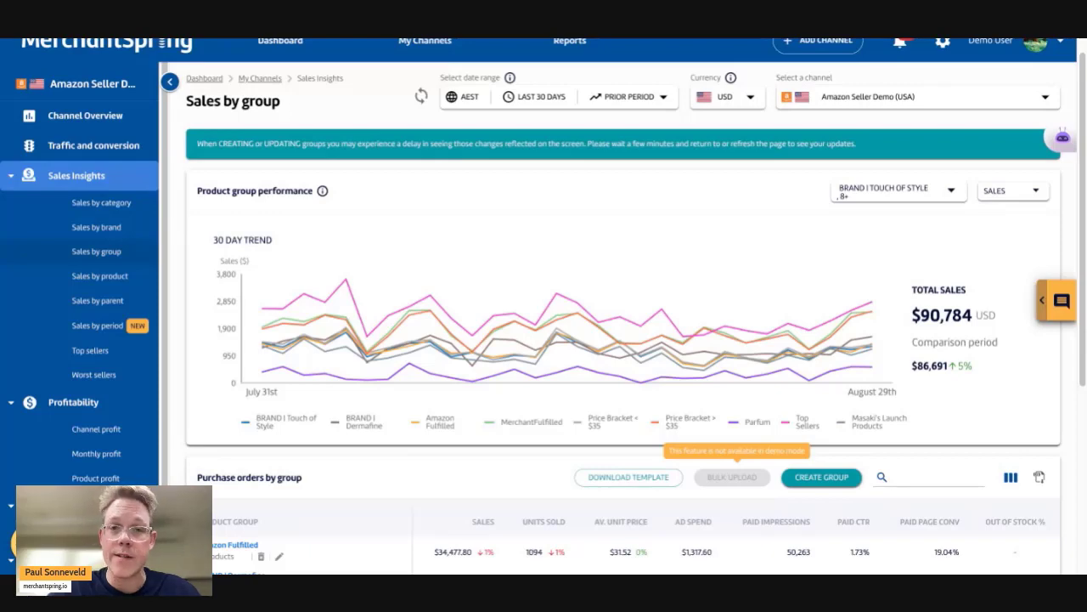
scroll(478, 502, "down", 1)
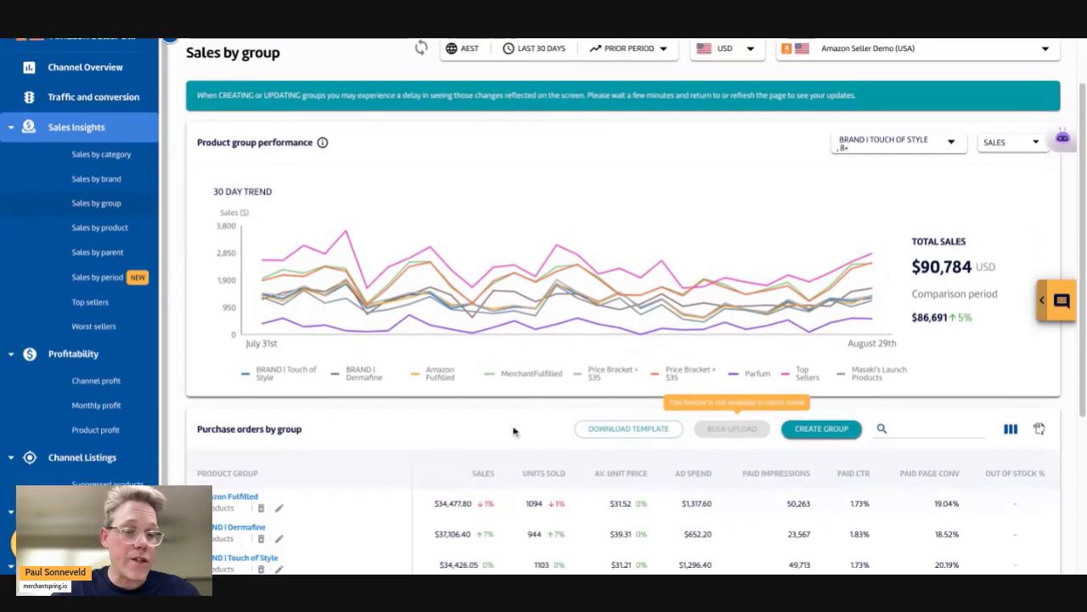
scroll(488, 497, "down", 1)
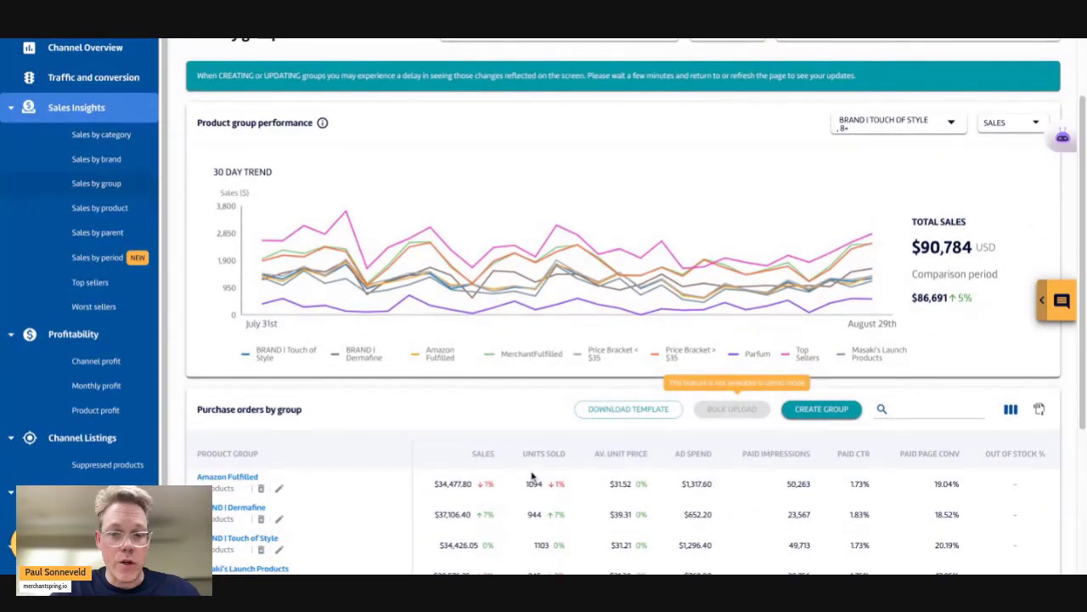
scroll(533, 452, "down", 1)
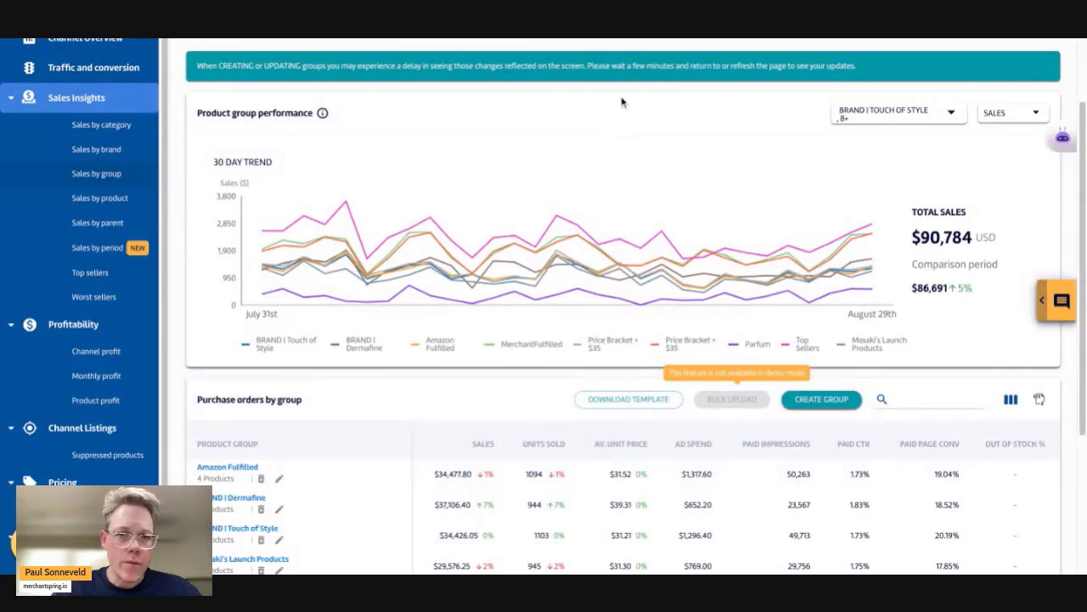
Switch to the Distributor – Dermafine channel and display its Channel Overview
scroll(639, 42, "up", 2)
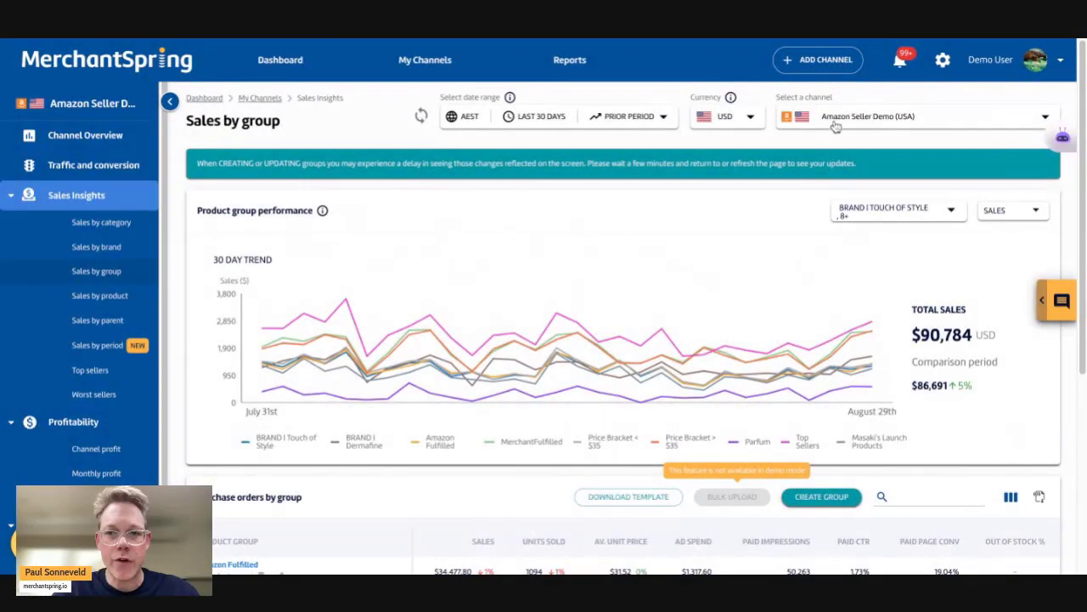
left_click(838, 123)
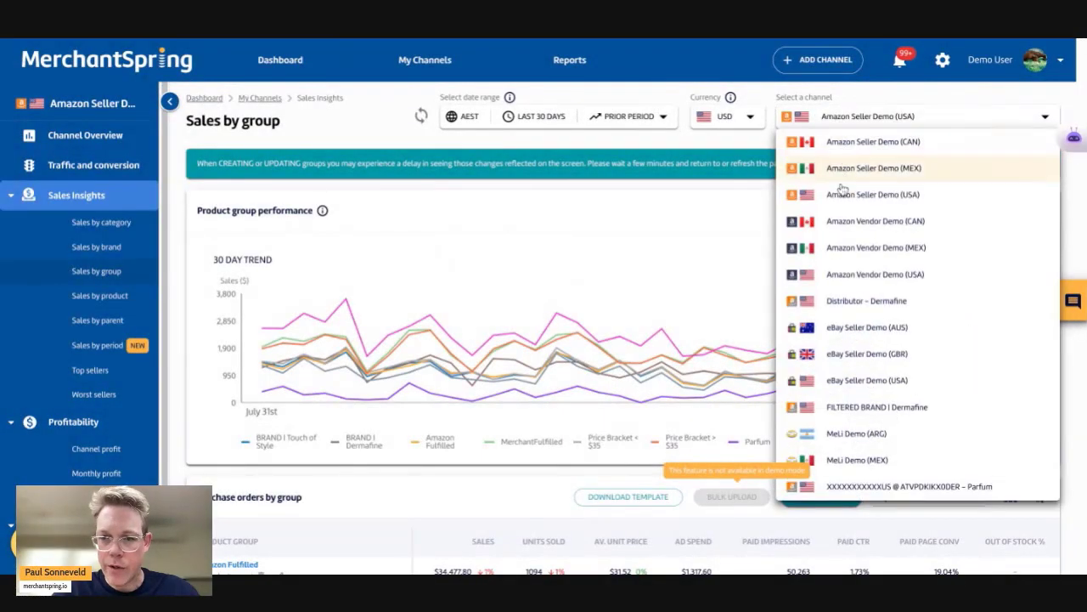
left_click(846, 303)
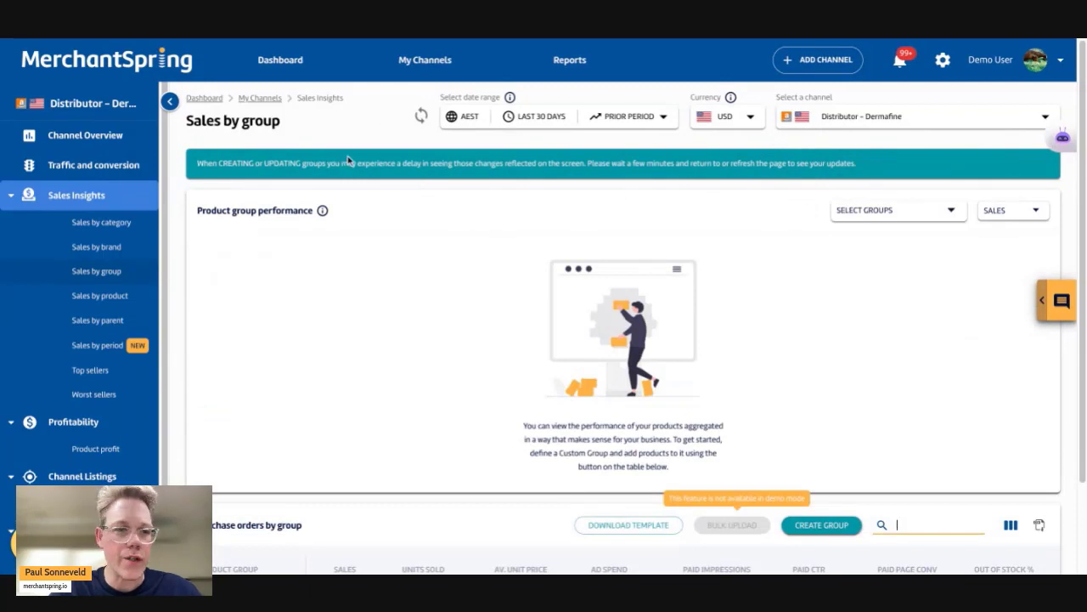
left_click(115, 144)
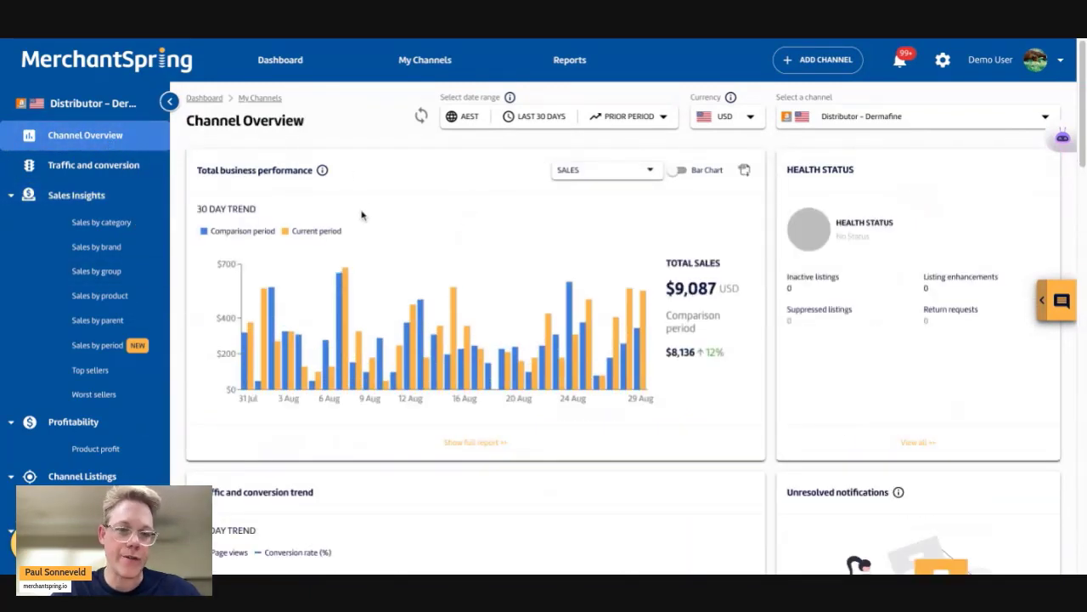
Examine the Distributor – Dermafine overview's sales, traffic and conversion trends along with the report sections available for the channel
mouse_move(280, 261)
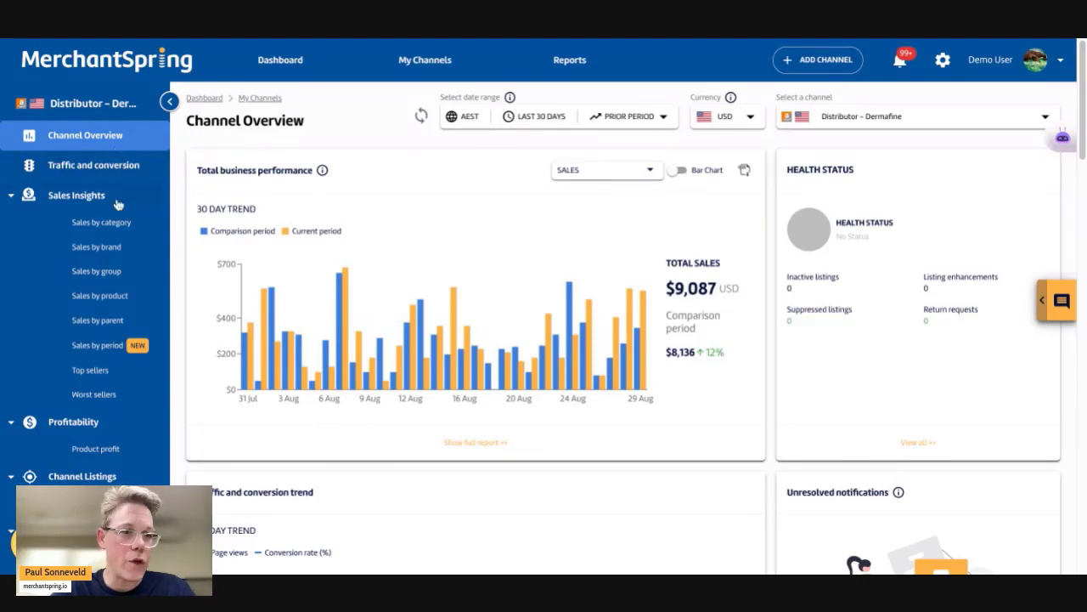
scroll(109, 348, "down", 1)
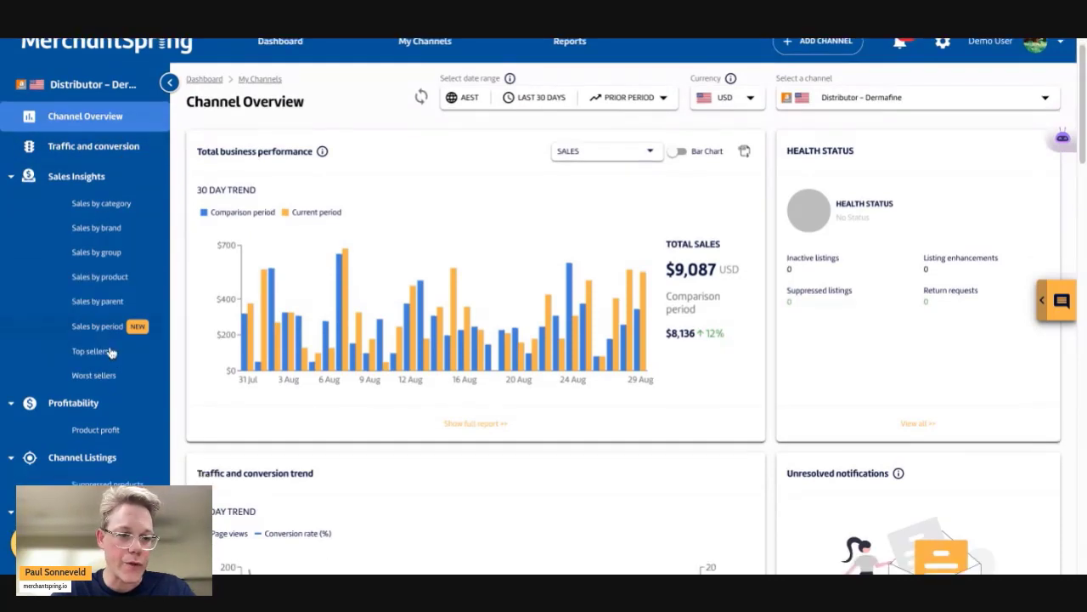
scroll(104, 429, "down", 3)
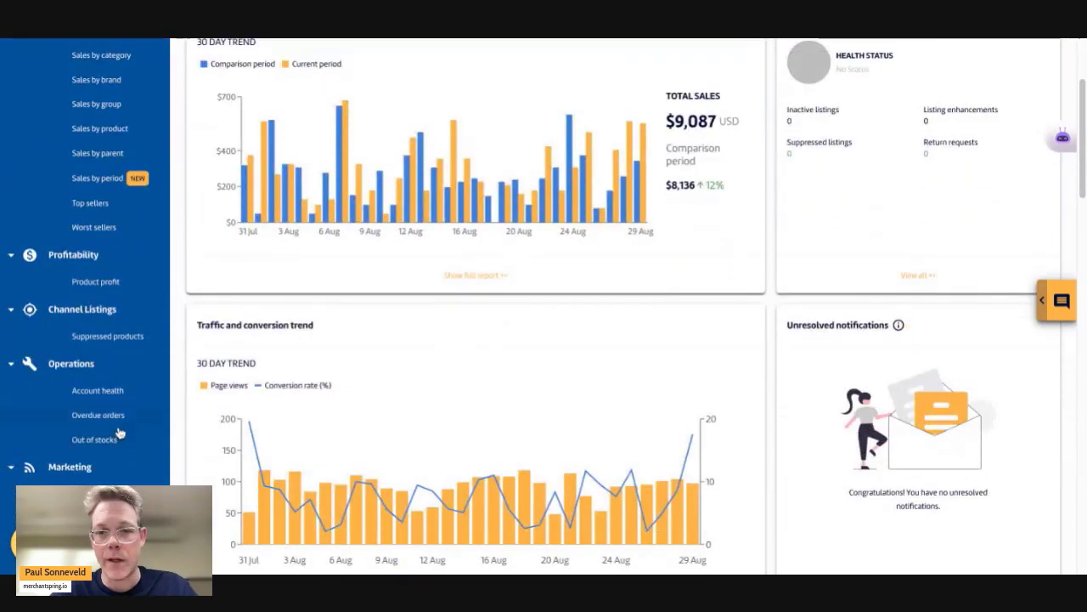
scroll(121, 429, "up", 1)
scroll(238, 221, "up", 4)
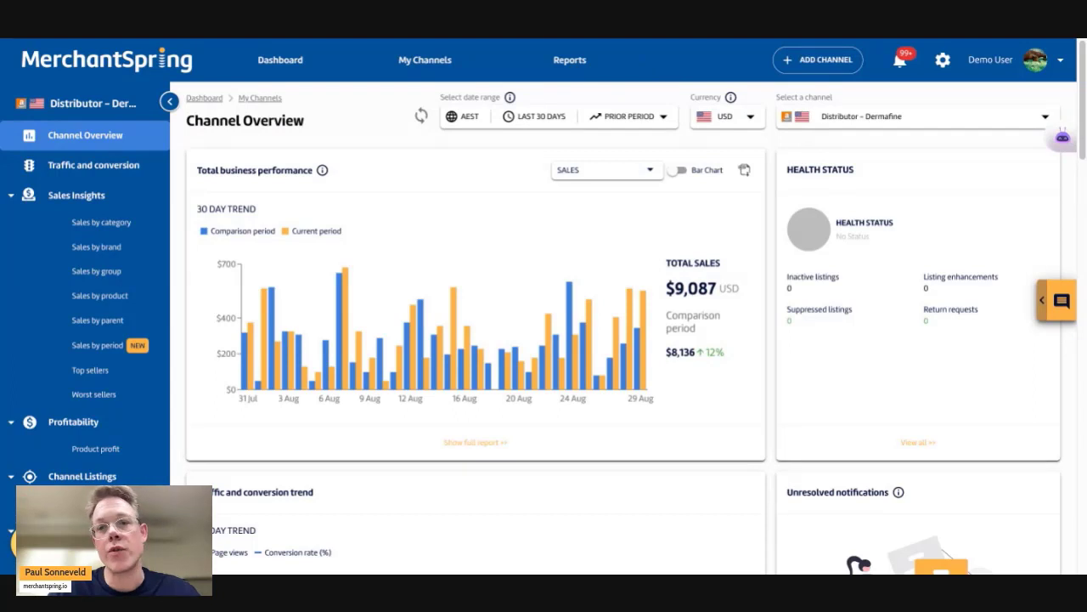
Choose the single channel report type on the Create a report page and check which channels it offers
left_click(228, 233)
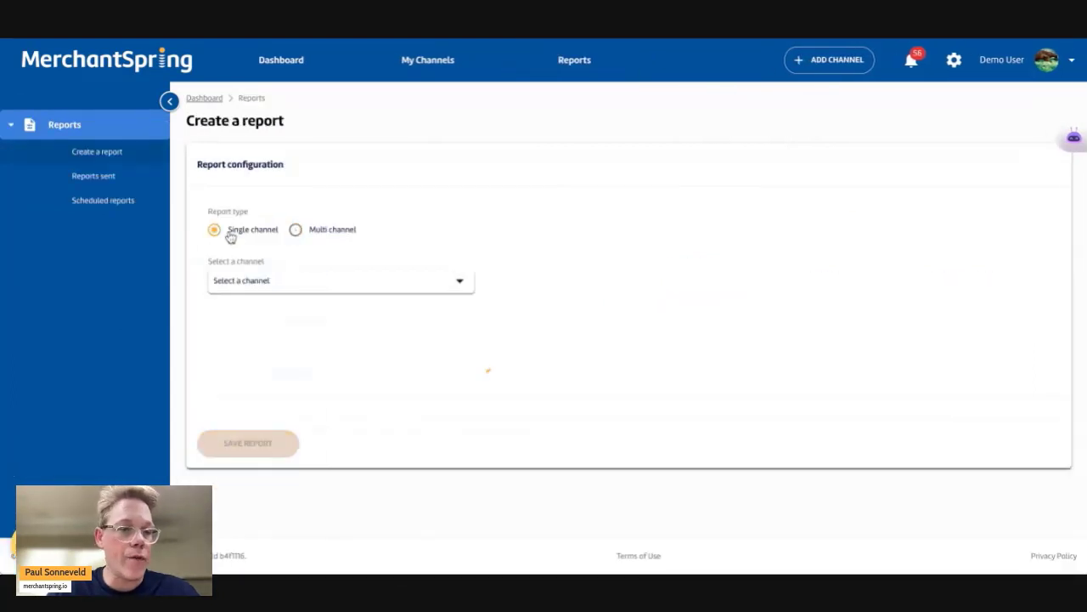
left_click(274, 280)
left_click(493, 234)
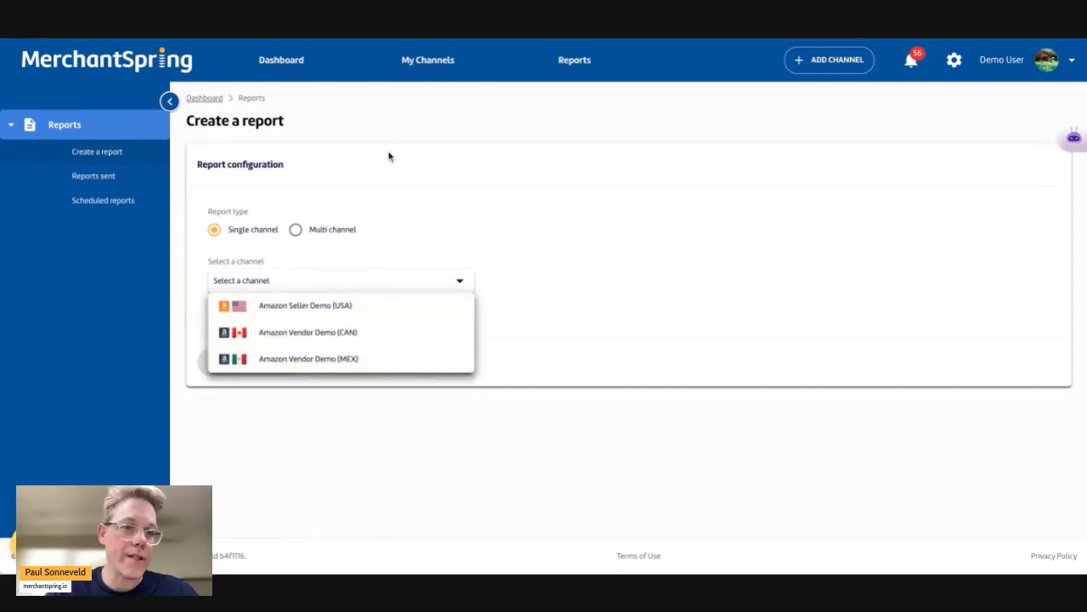
Return to My Channels and check the list of channels that can be selected in the Channel Overview
left_click(442, 64)
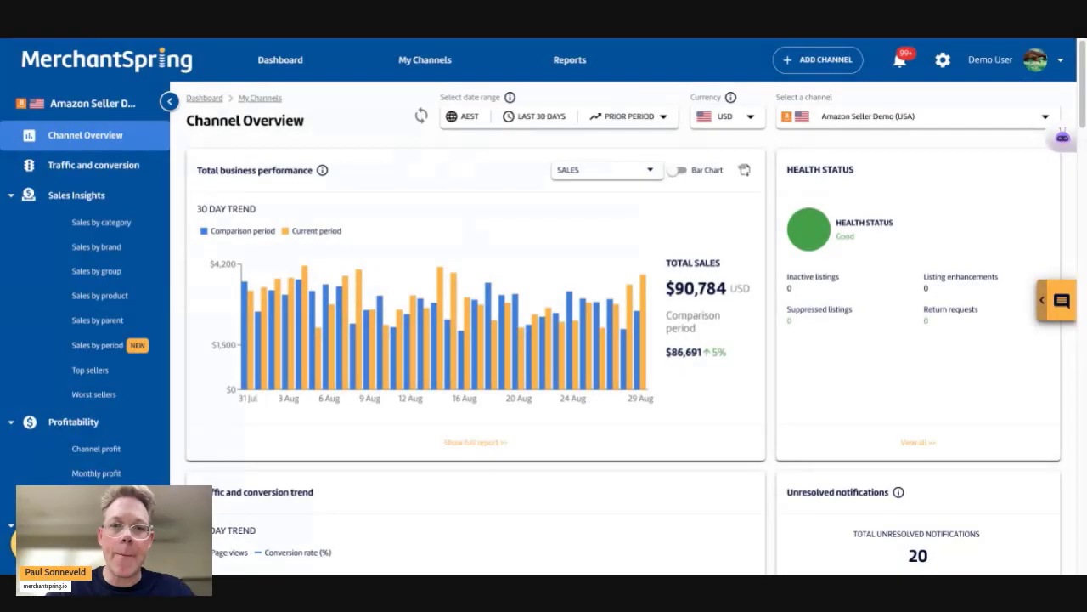
left_click(907, 120)
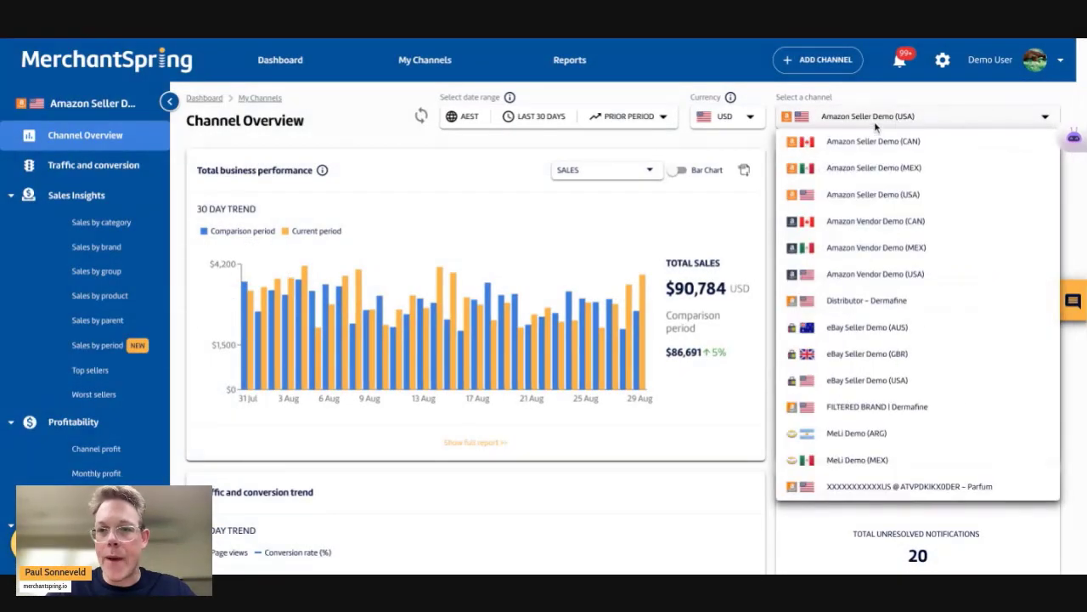
left_click(879, 127)
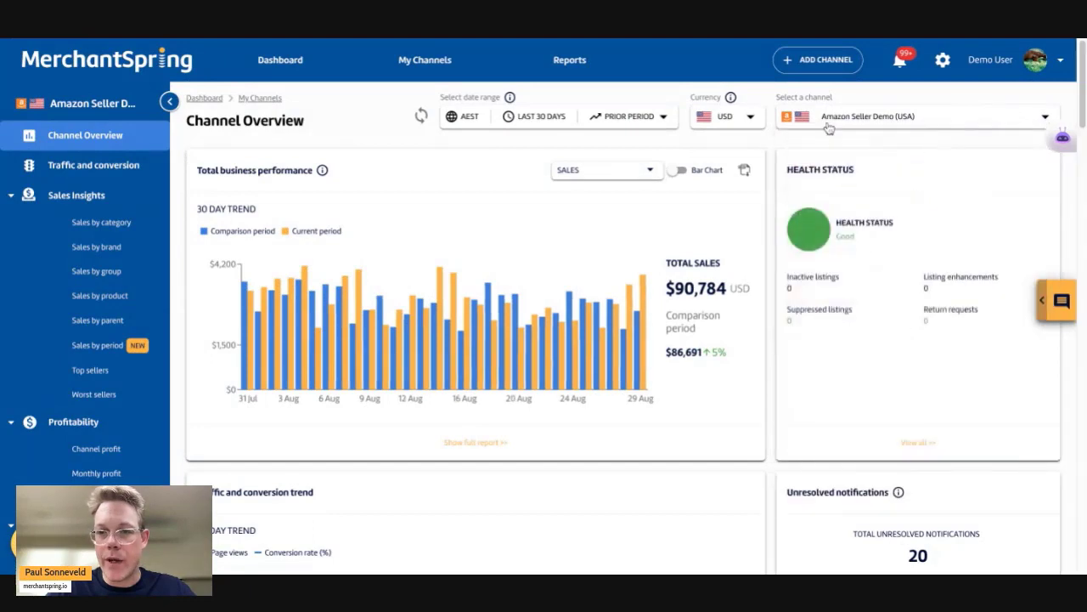
Display Sales by group for Amazon Seller Demo (USA) and review its product groups
left_click(111, 273)
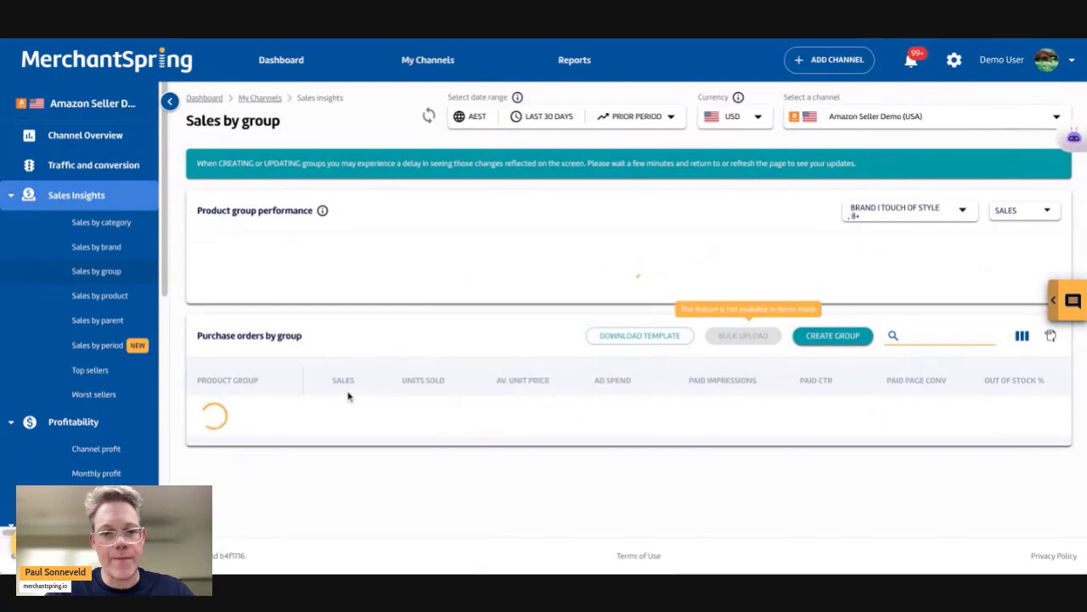
scroll(344, 458, "down", 3)
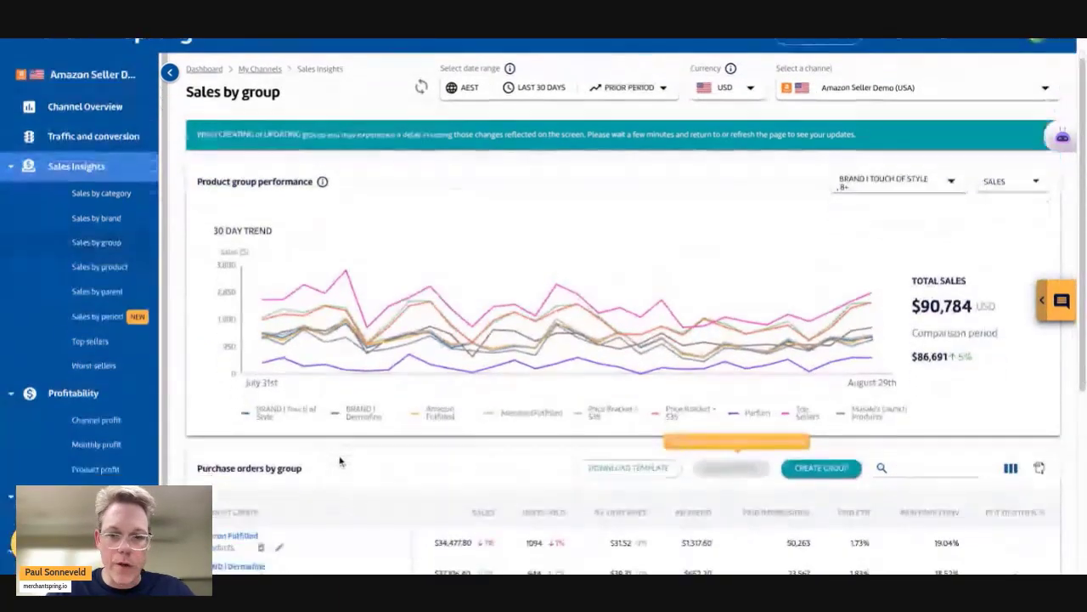
scroll(353, 463, "up", 4)
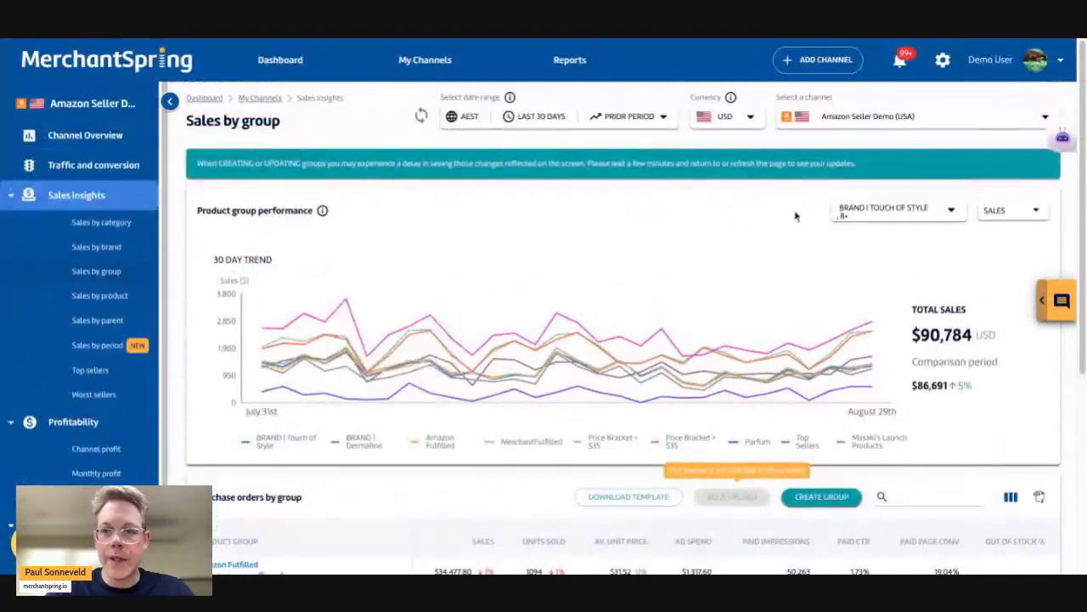
Start adding a new channel of the Amazon Seller Central Filtered type
left_click(794, 63)
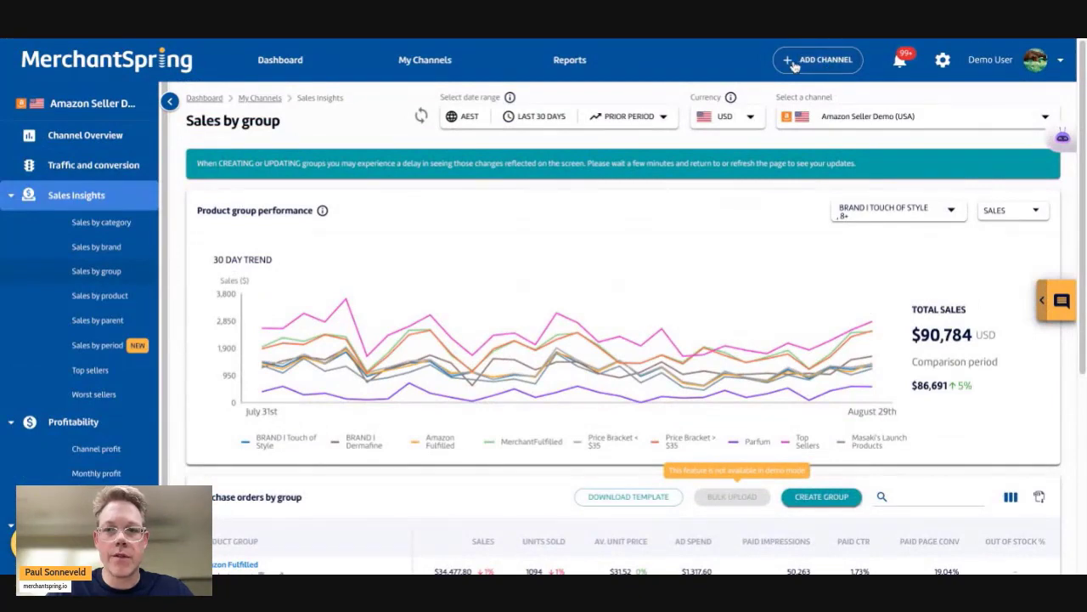
left_click(463, 397)
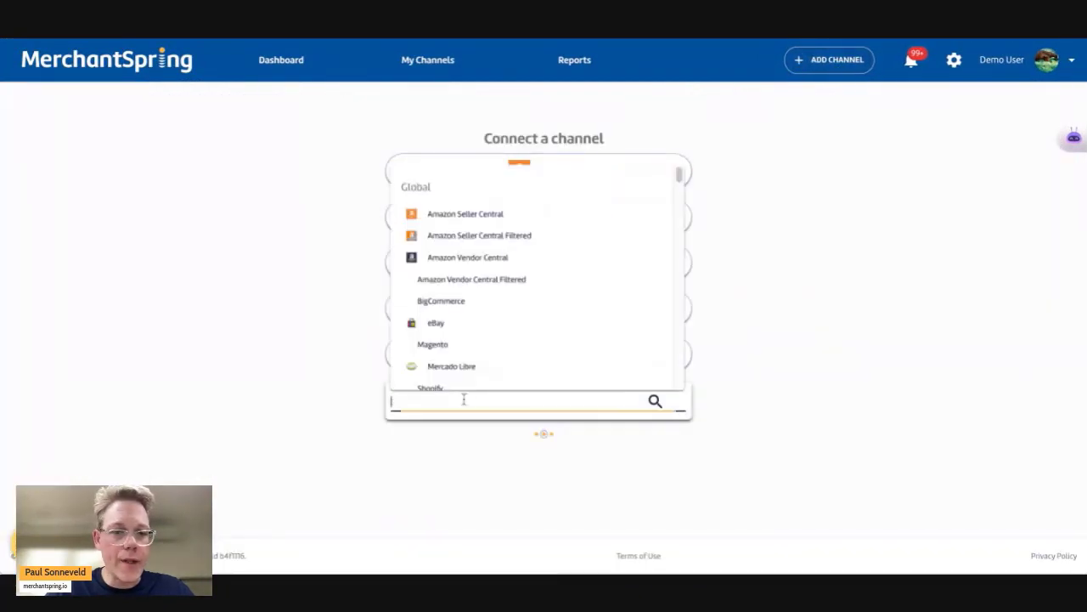
left_click(331, 381)
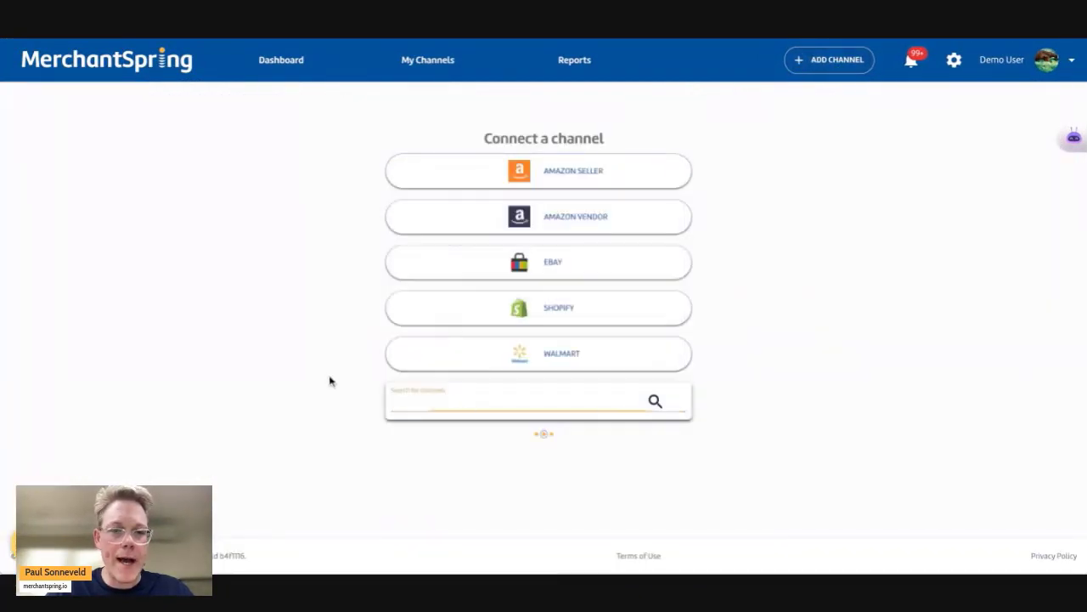
left_click(481, 401)
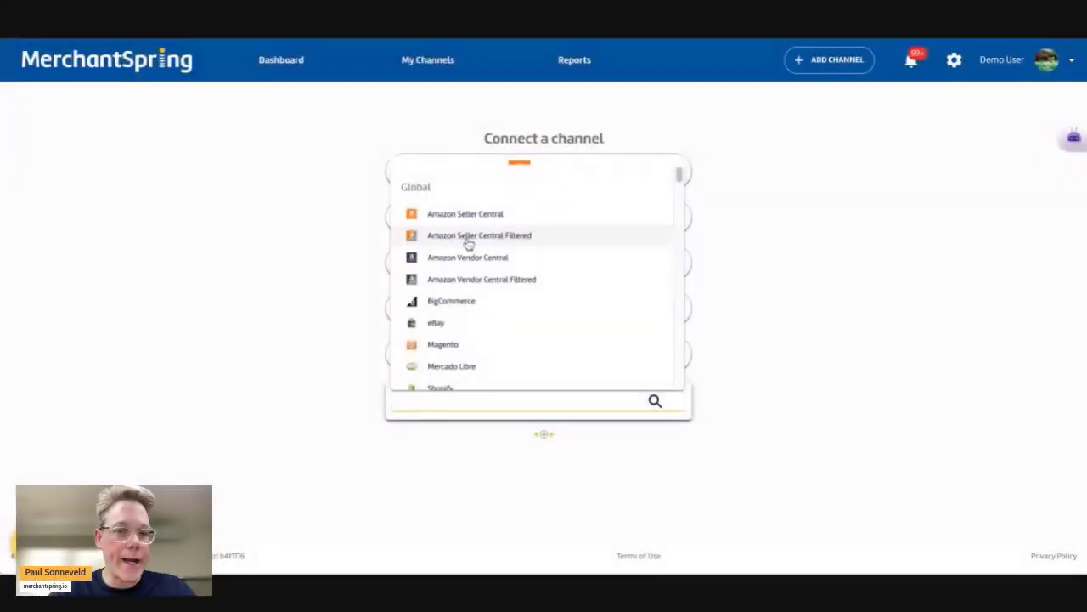
left_click(468, 243)
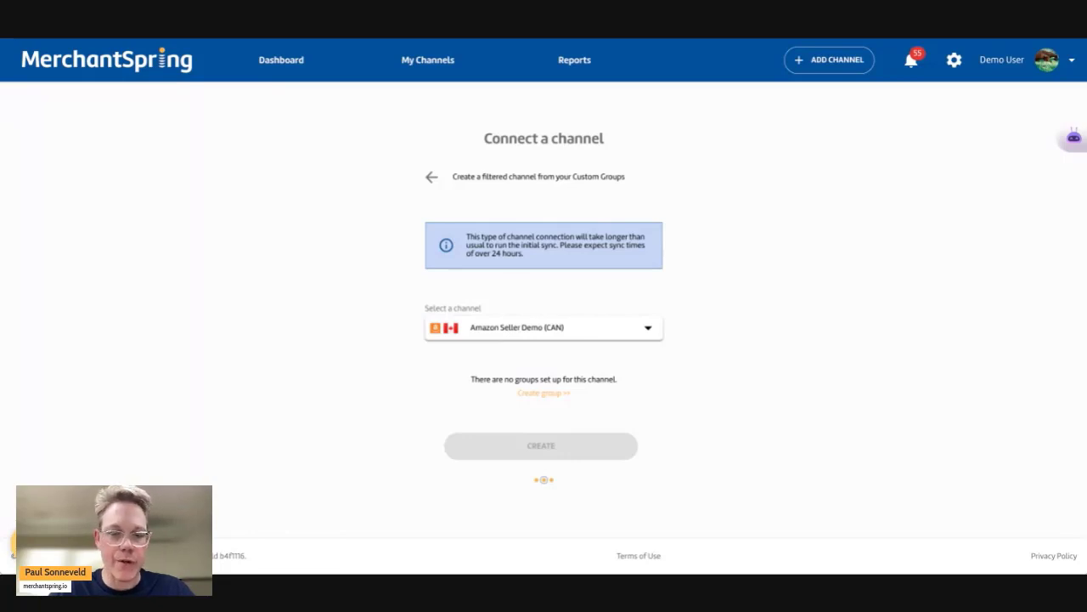
Create the filtered channel from Amazon Seller Demo (USA) using the custom group BRAND | Dermafine
left_click(518, 329)
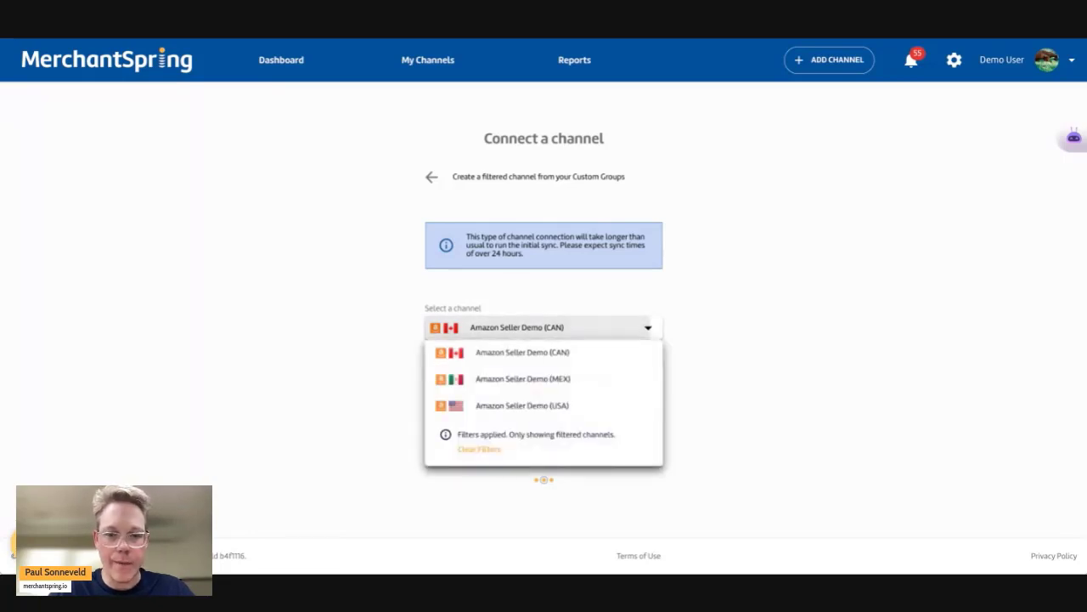
left_click(514, 407)
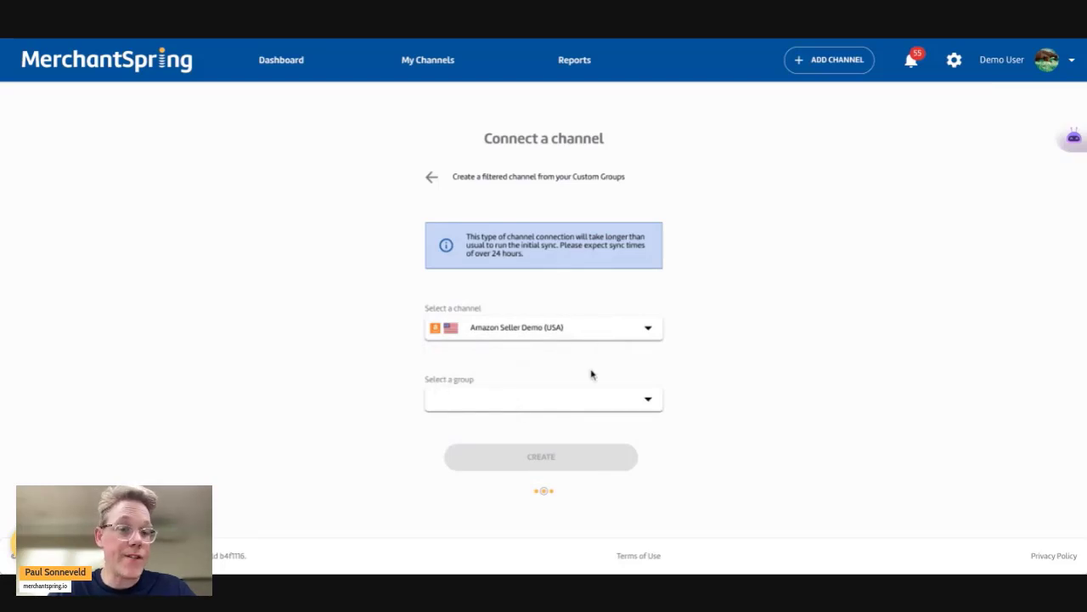
left_click(592, 399)
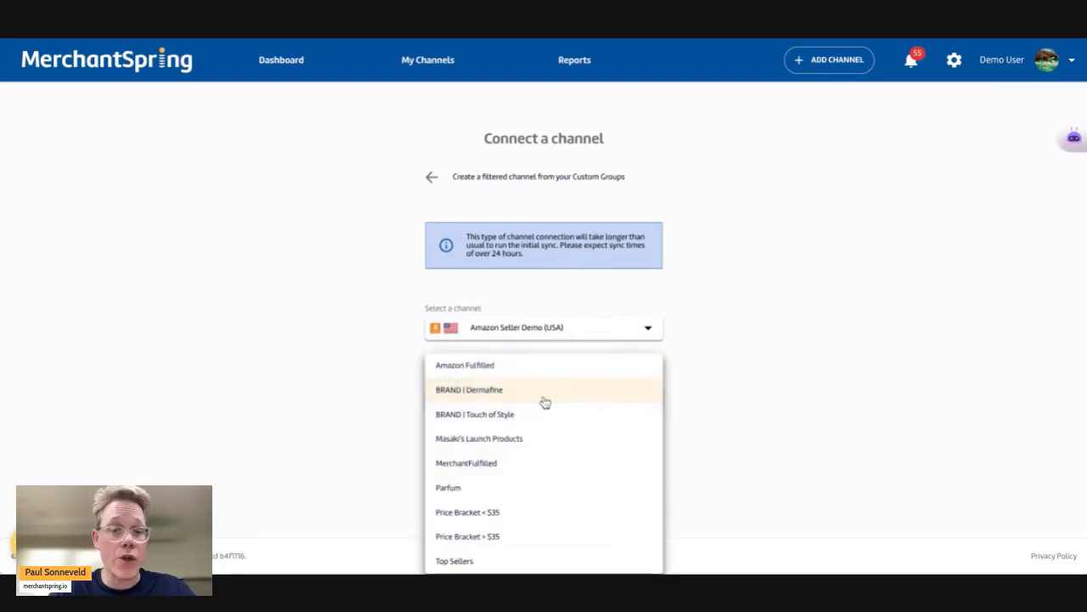
left_click(482, 399)
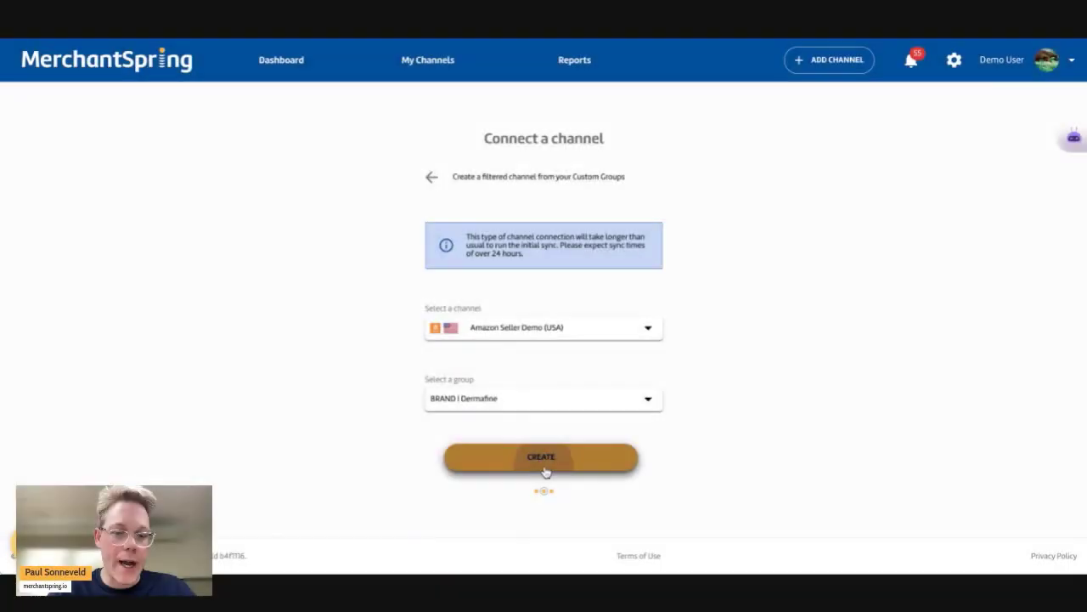
left_click(545, 472)
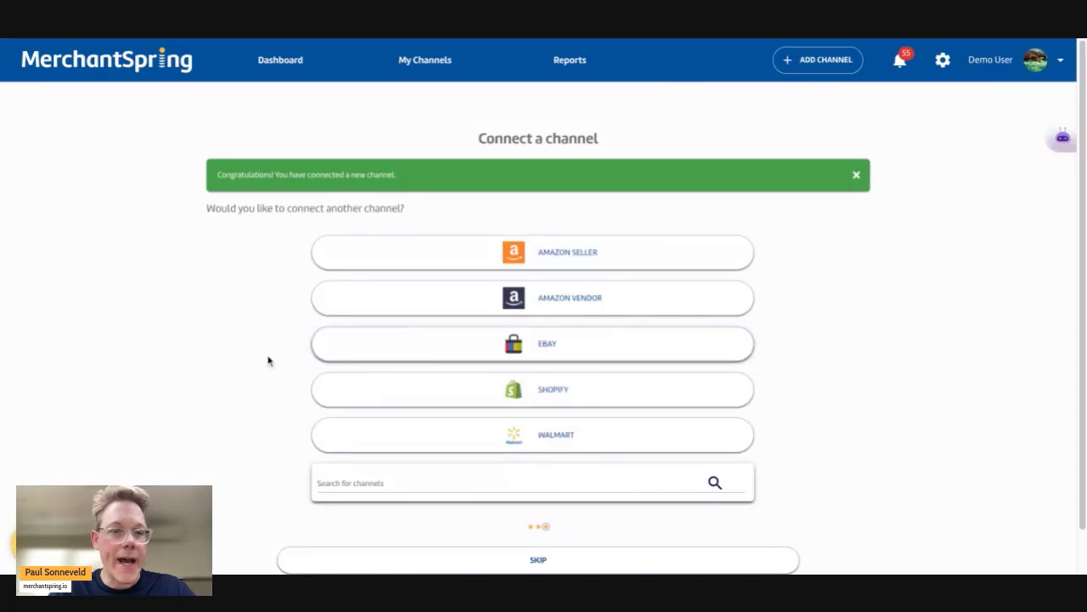
Go to My Channels and display the Channel Overview of FILTERED BRAND | Dermafine
scroll(216, 340, "down", 1)
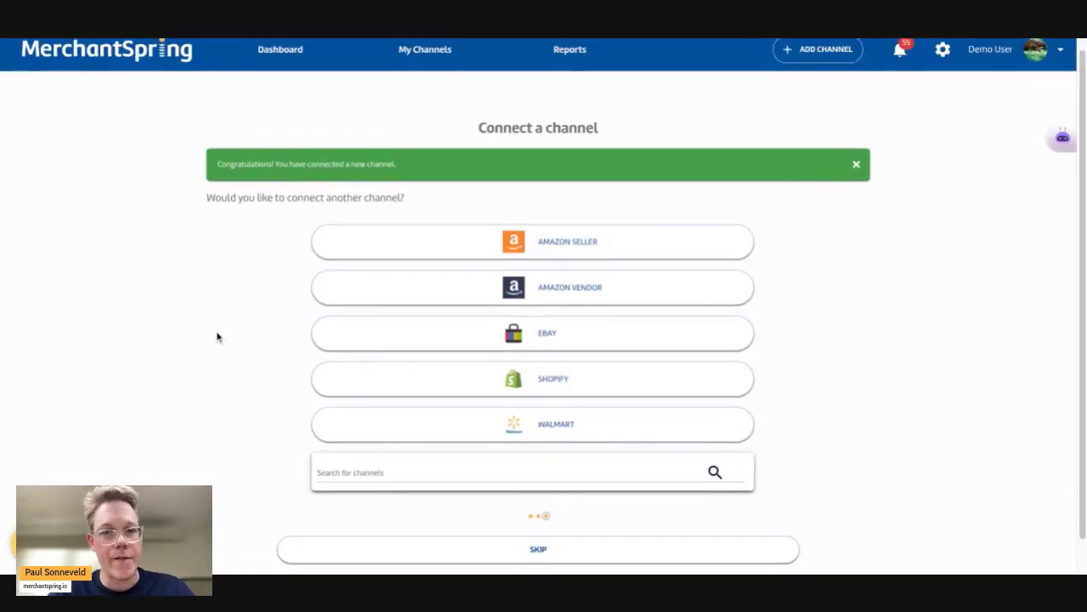
scroll(247, 323, "down", 1)
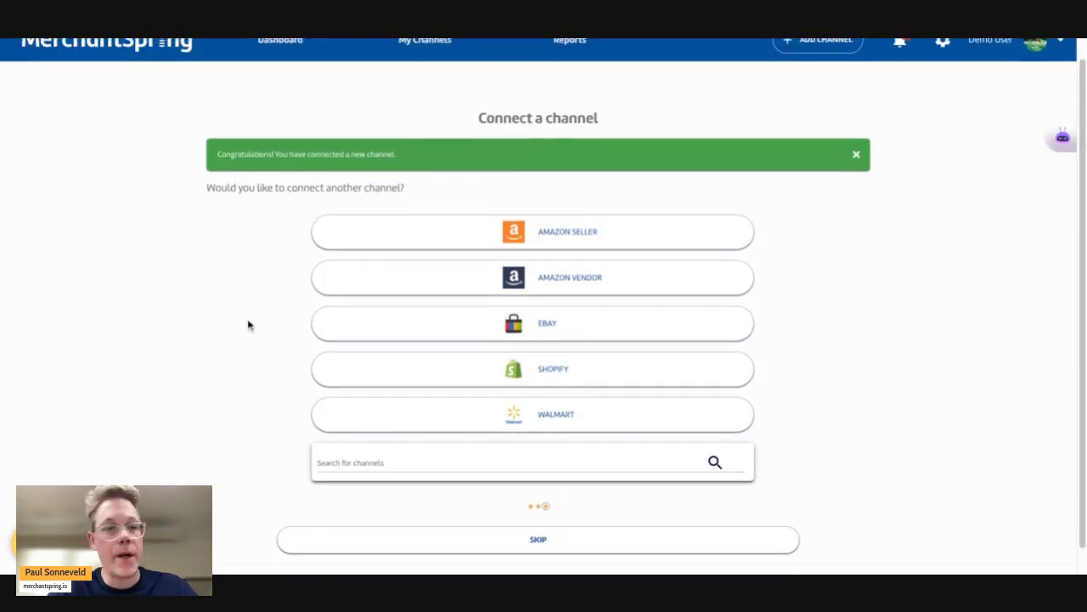
scroll(249, 325, "up", 2)
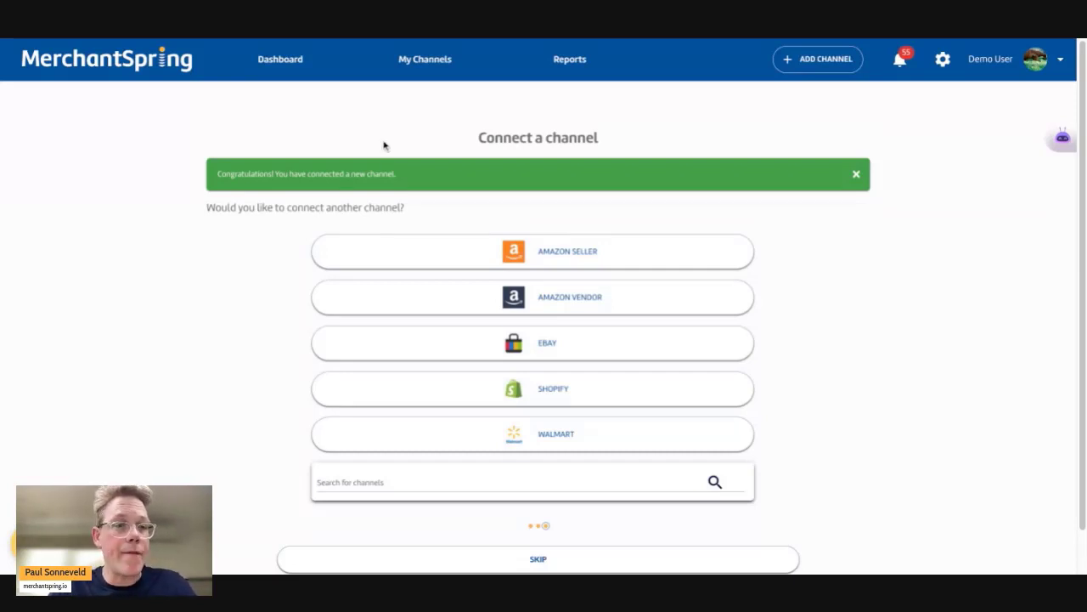
left_click(445, 68)
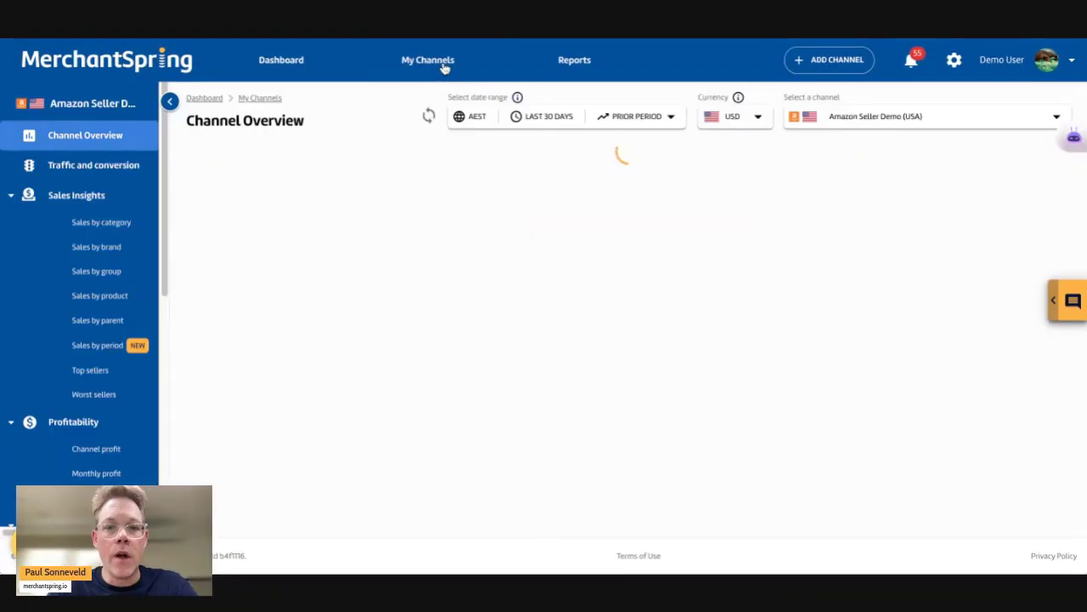
left_click(873, 119)
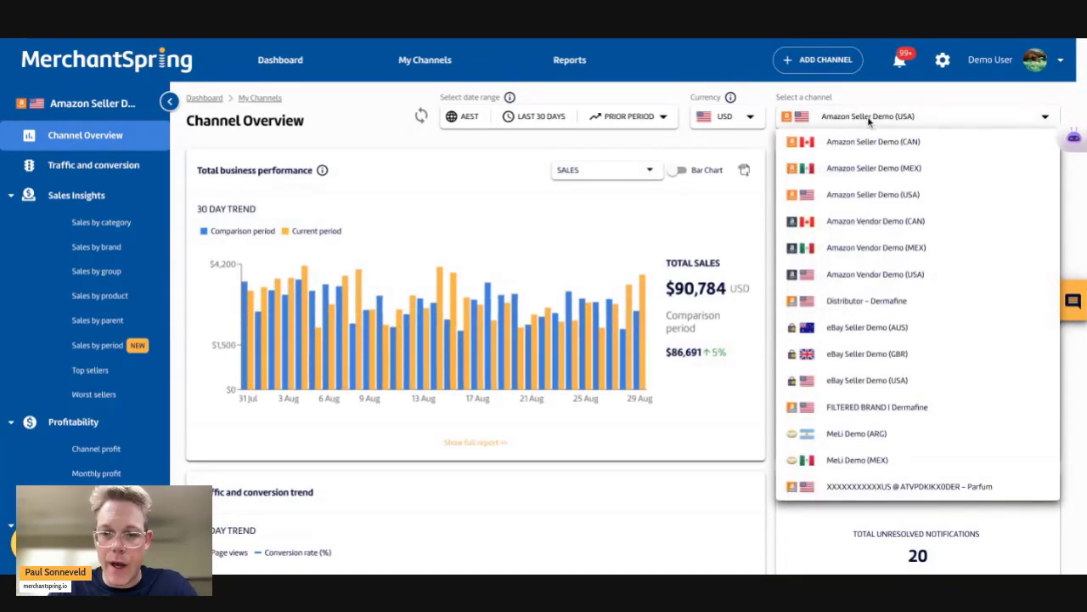
left_click(903, 413)
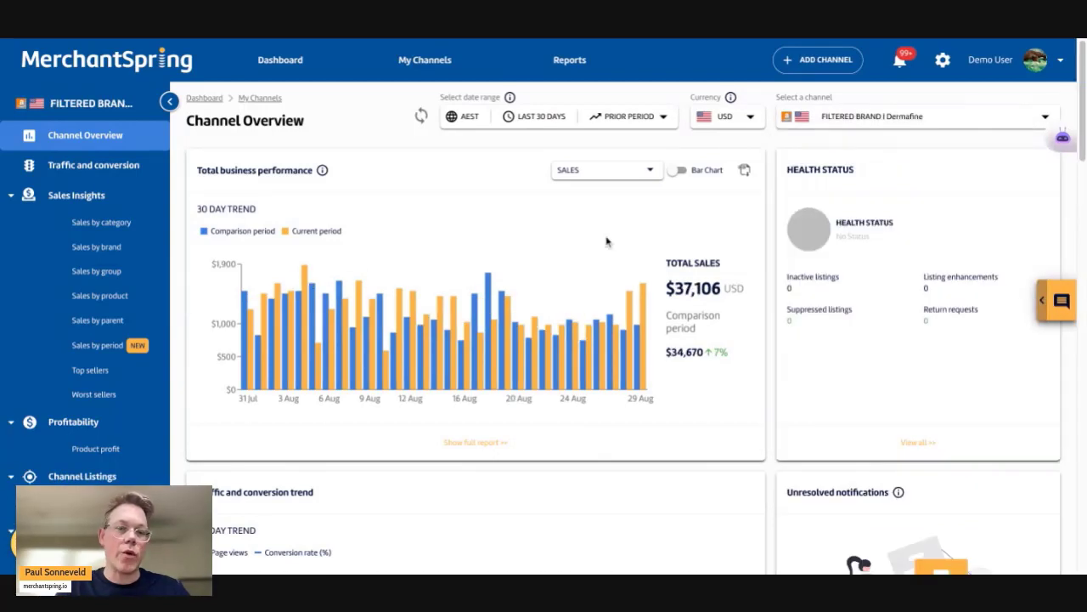